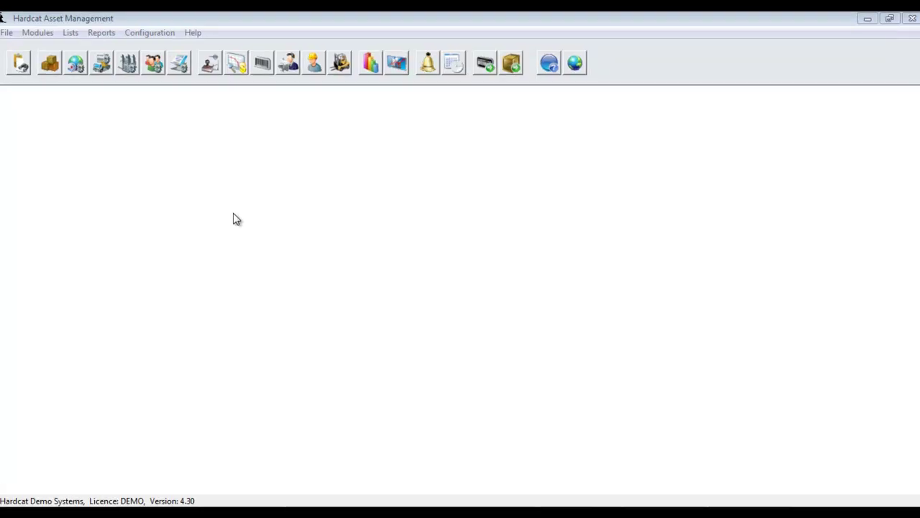
- Open the Maintenance module's Tasks search list and view the available search areas
click(41, 35)
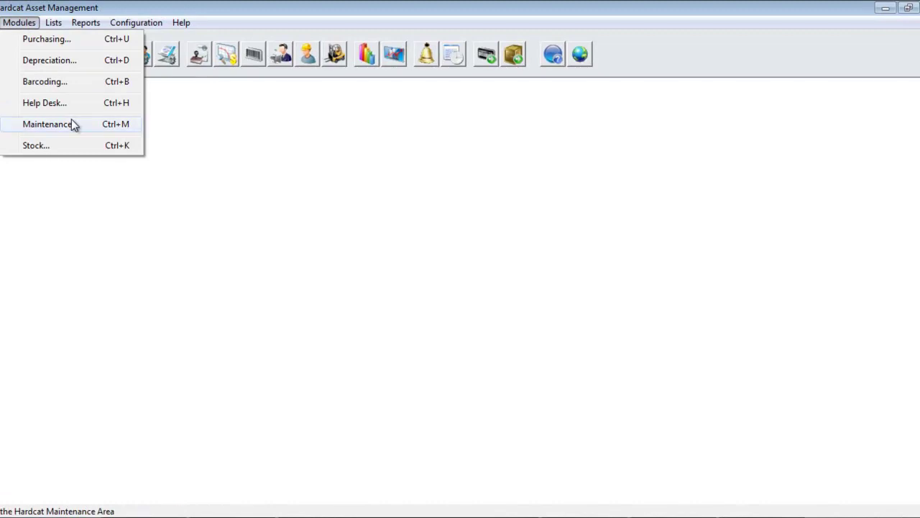
click(74, 125)
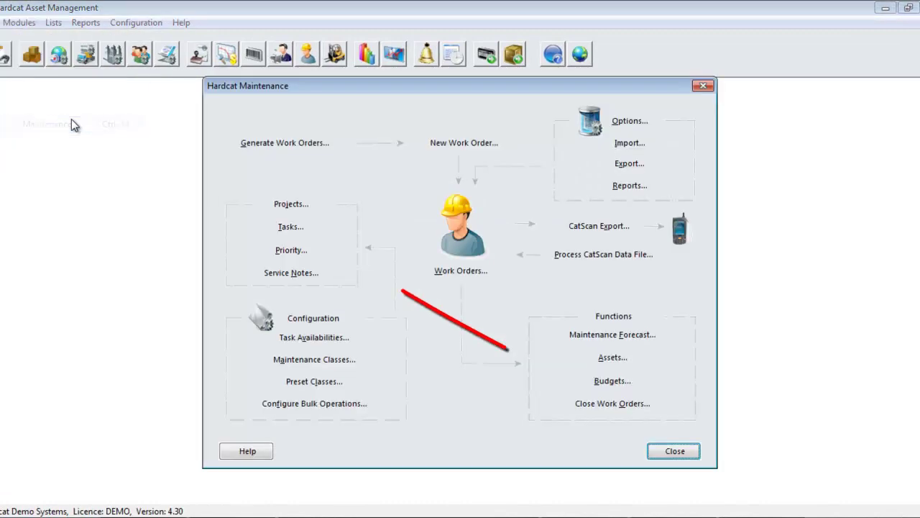
click(292, 227)
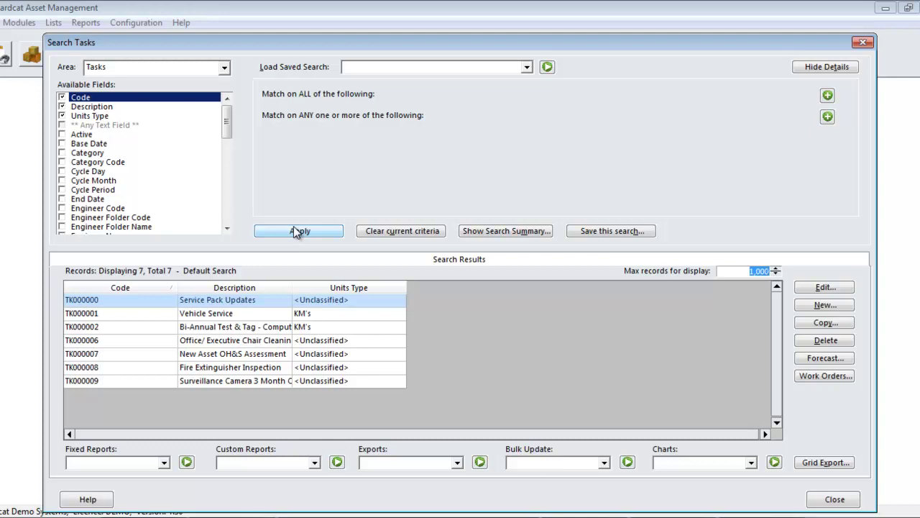
click(225, 68)
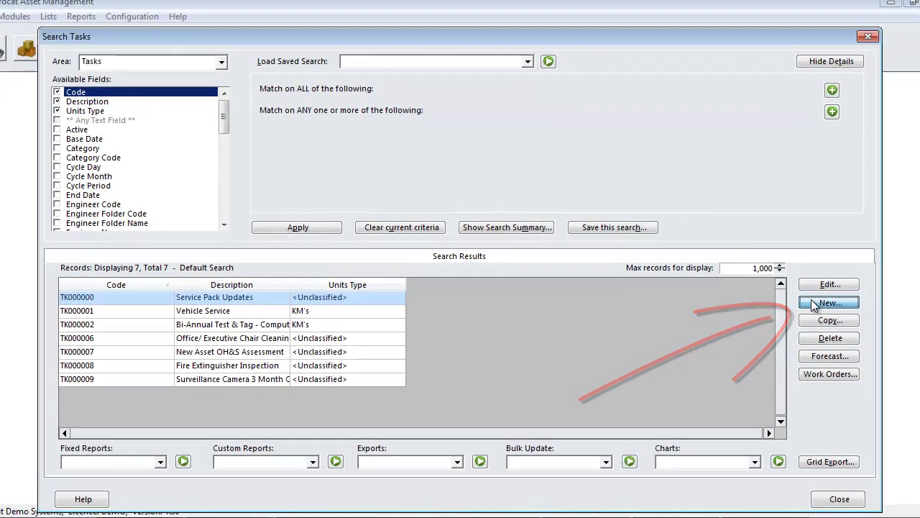
- Create a new task with Priority 3 and description 'Air Conditioning 3 Month Service'
click(794, 305)
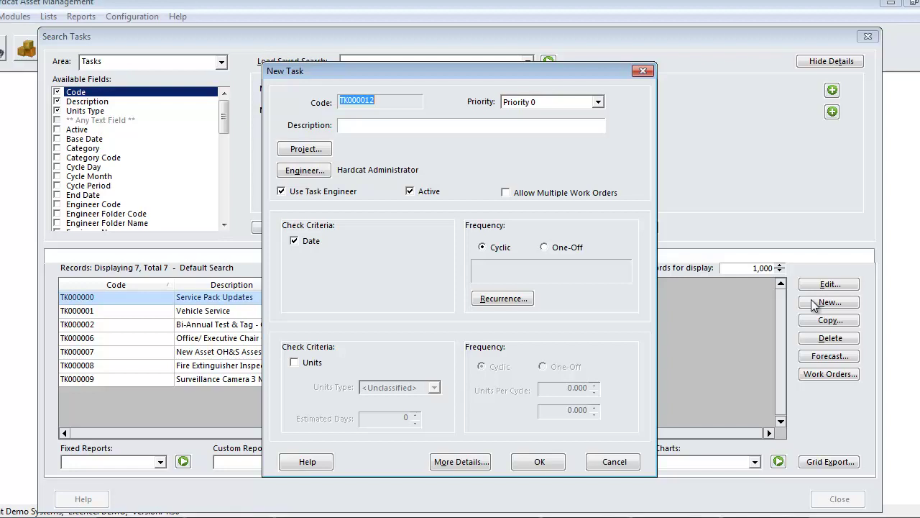
click(597, 103)
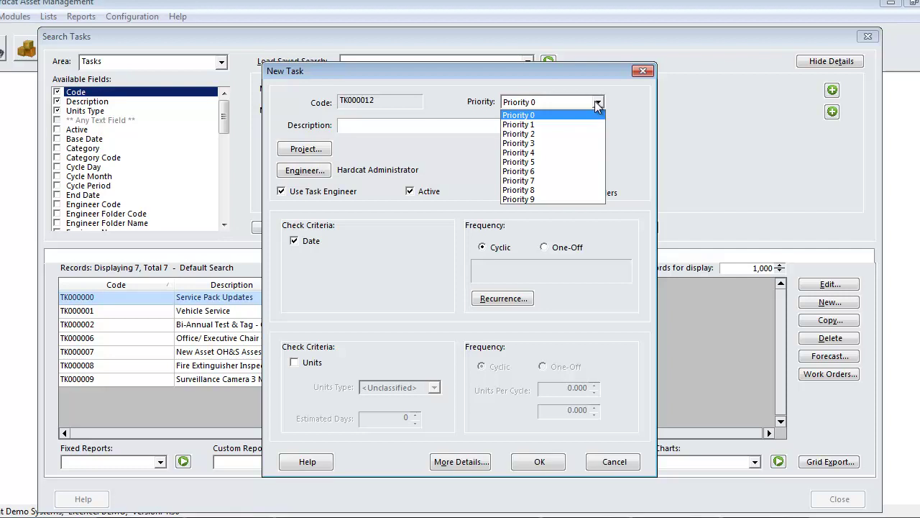
click(518, 143)
click(515, 125)
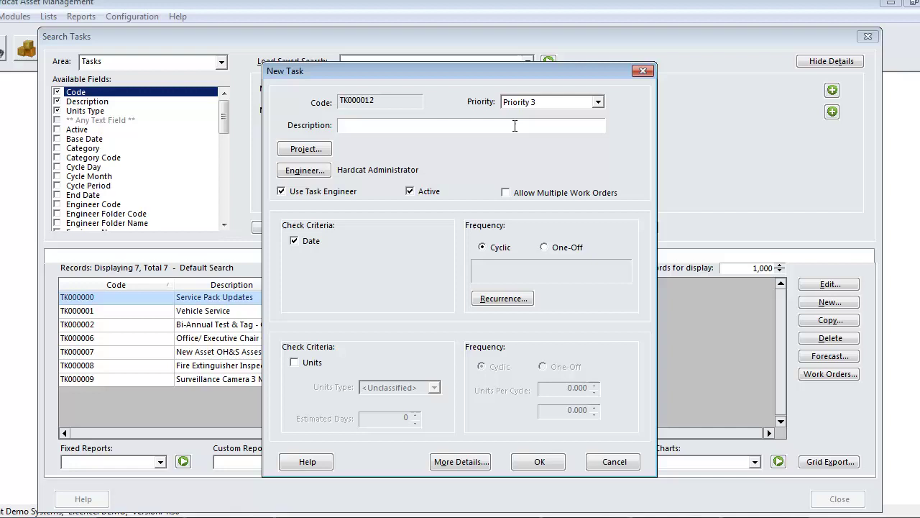
text(Air Conditioning 3 Month Service)
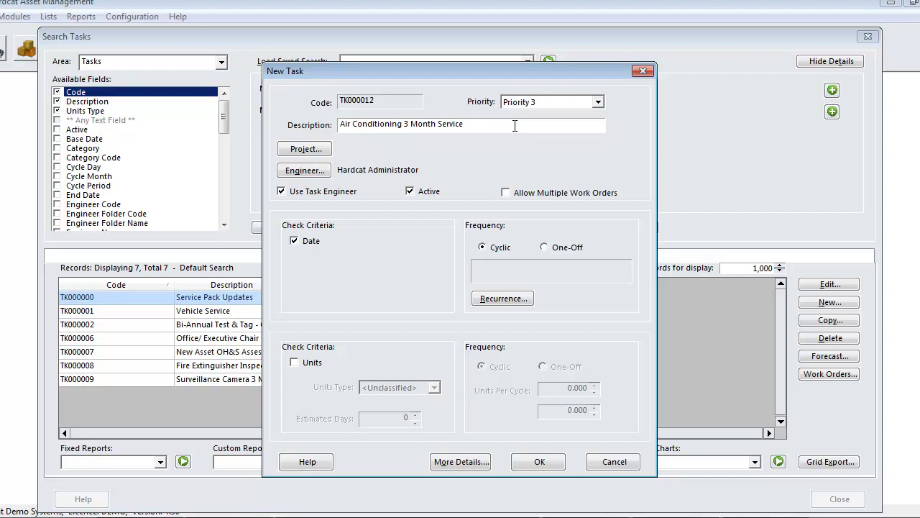
click(317, 147)
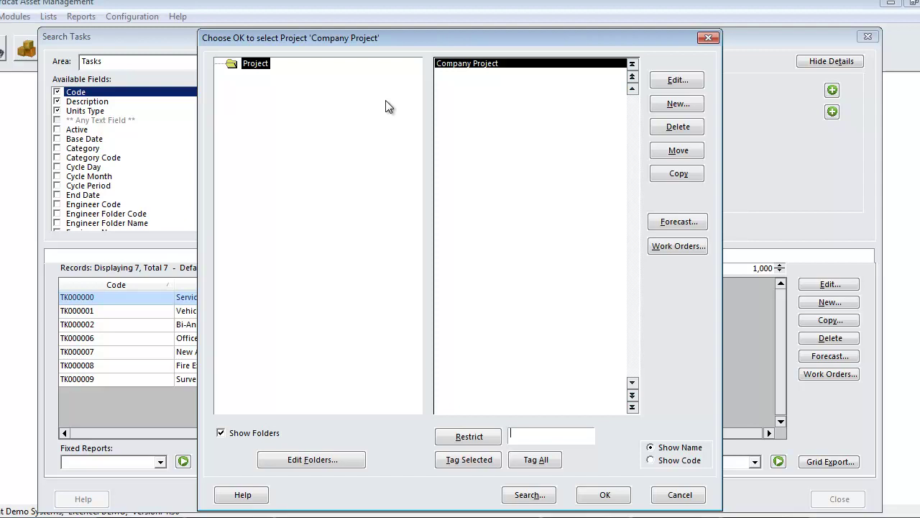
- Create project PJ000004 'Air Conditioning Servicing' and assign it to task TK000012
key(Tab)
click(677, 104)
click(459, 318)
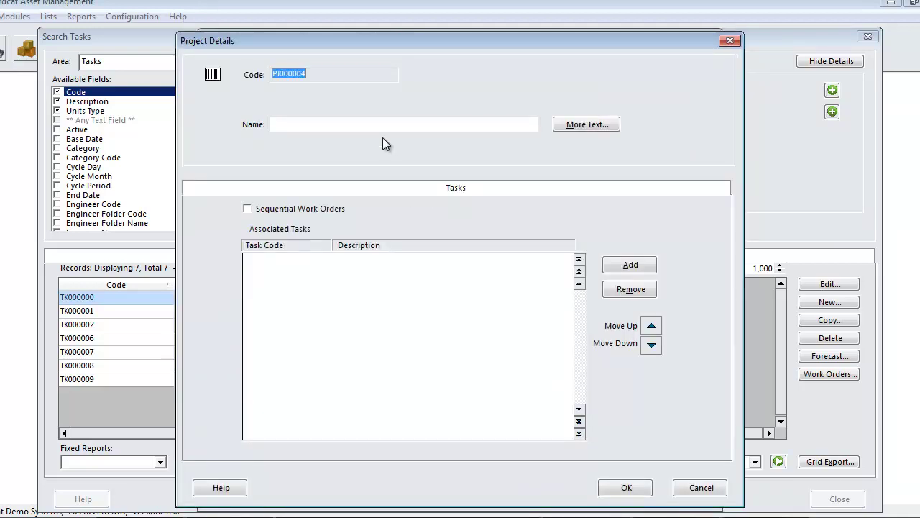
click(357, 127)
text(Air Conditioning Servicing)
click(622, 487)
click(623, 493)
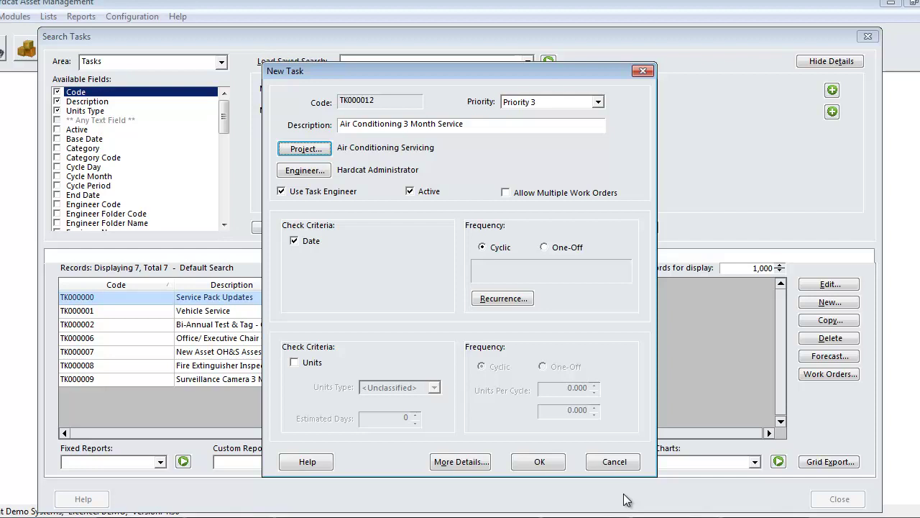
- Replace the administrator with another employee as the task's engineer
click(308, 173)
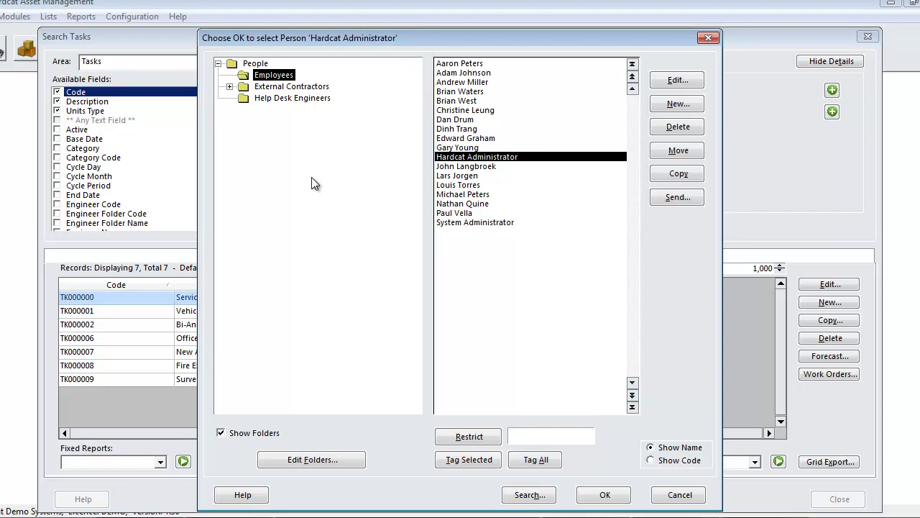
click(467, 195)
click(607, 495)
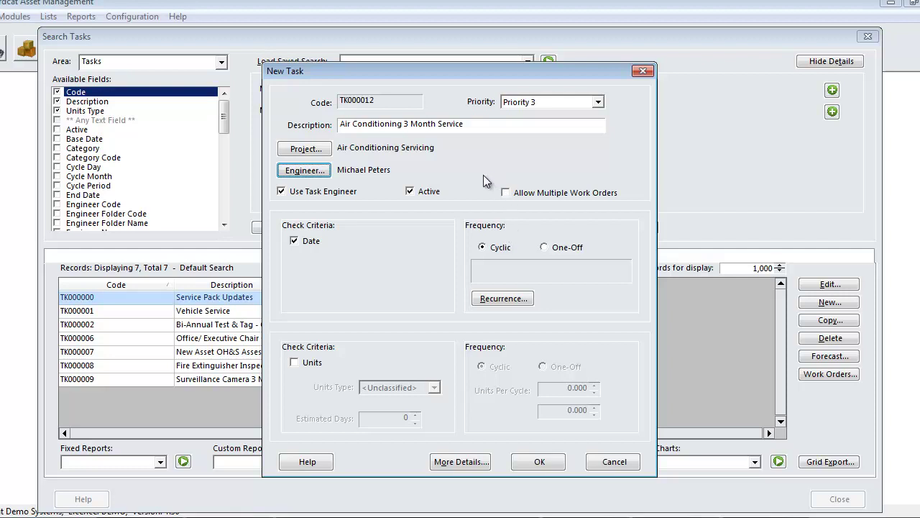
- Set the recurrence to Months, every 3, on the relative date third Tuesday
click(523, 301)
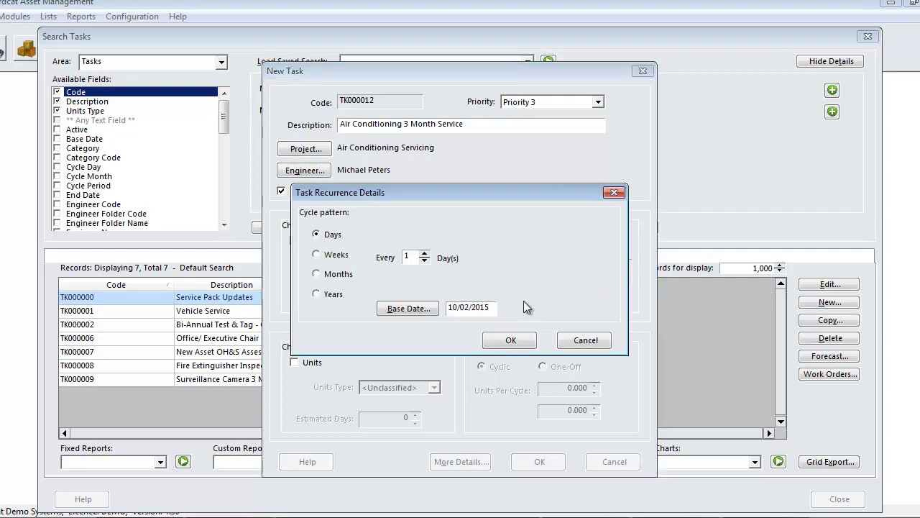
click(342, 279)
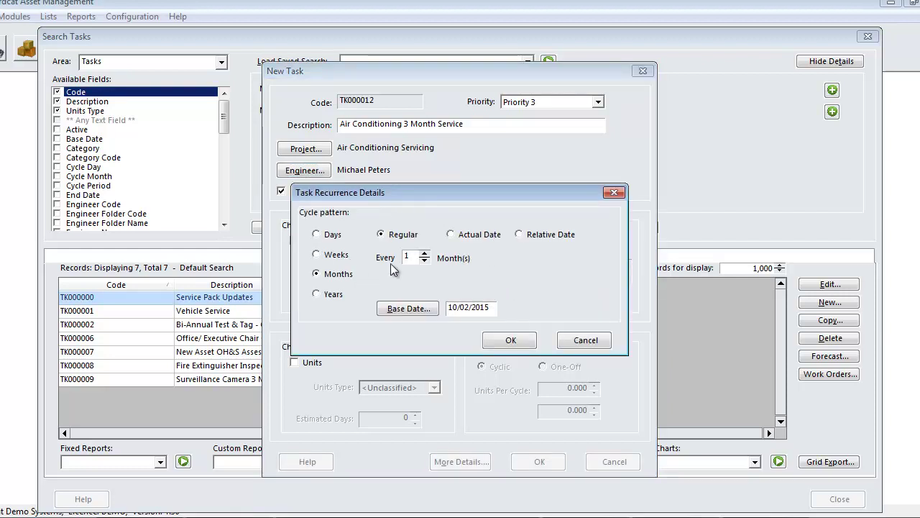
click(422, 261)
text(3)
click(475, 235)
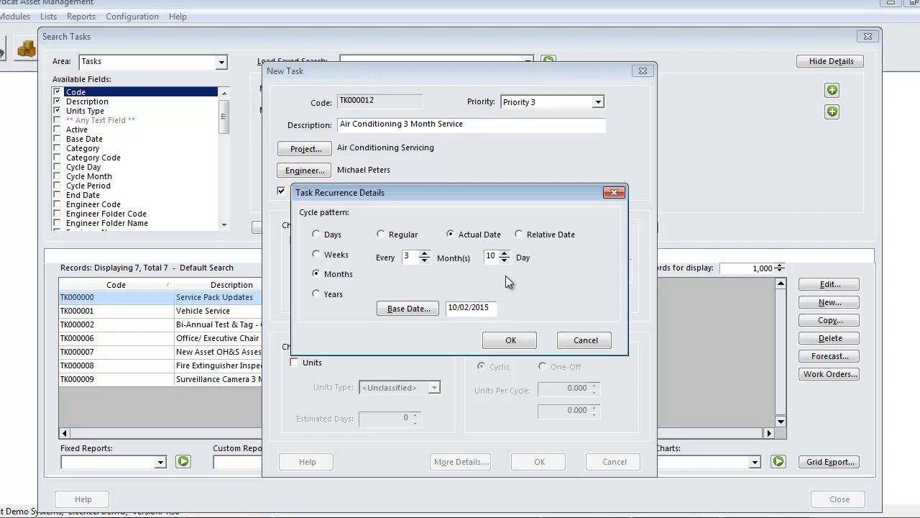
click(537, 235)
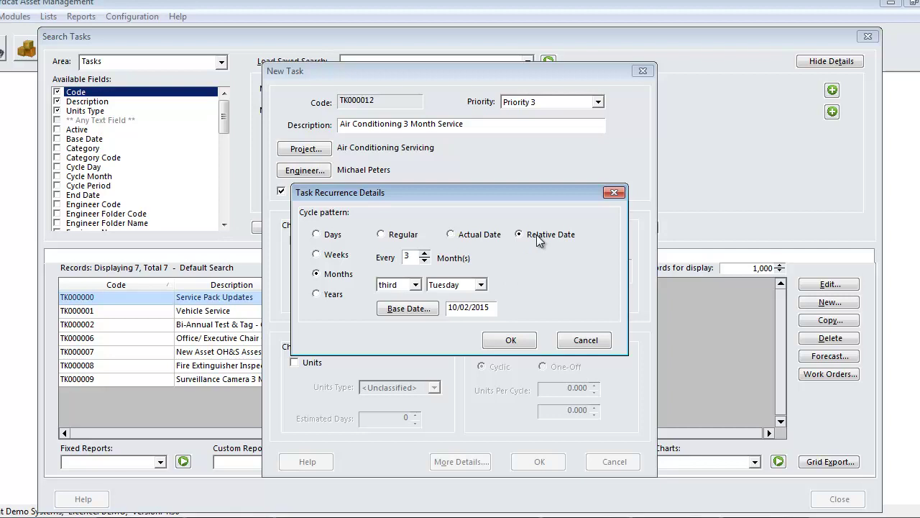
click(420, 286)
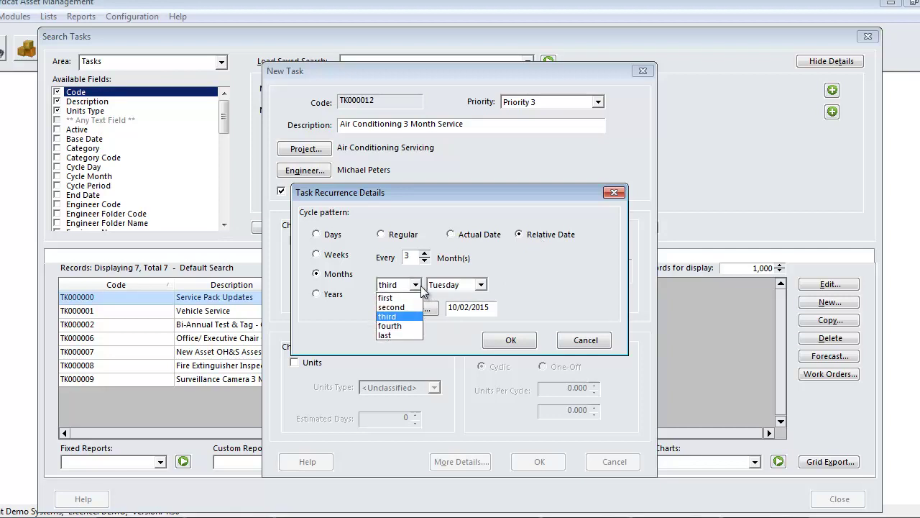
click(420, 285)
click(480, 284)
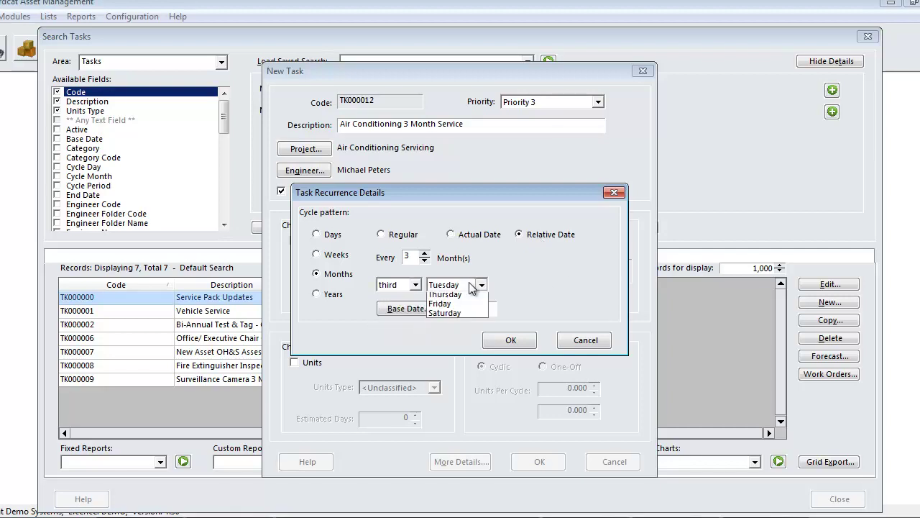
click(560, 277)
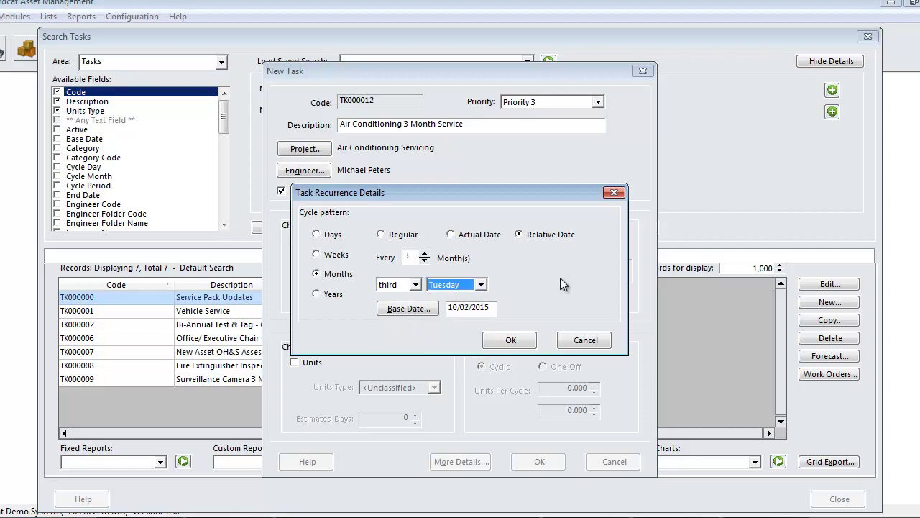
click(520, 338)
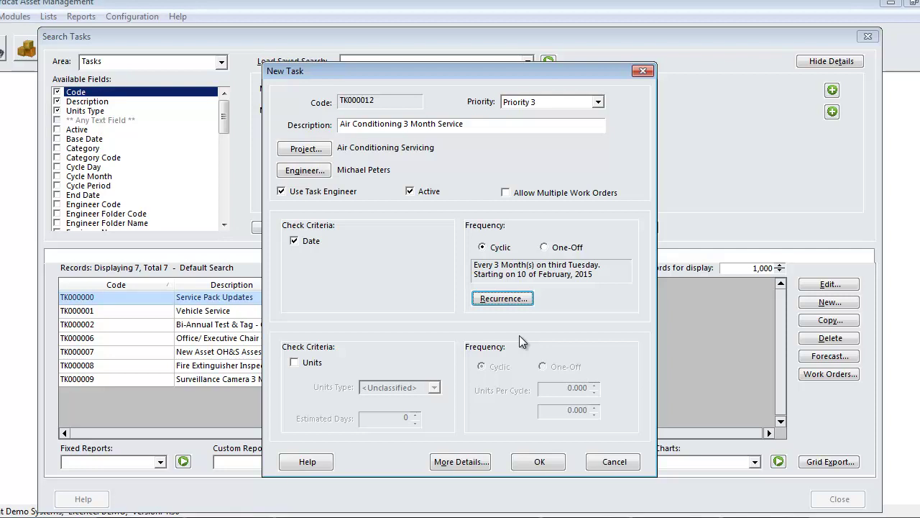
- Try KM's unit-based checking, switch Units back off, and open More Details
click(320, 366)
click(434, 388)
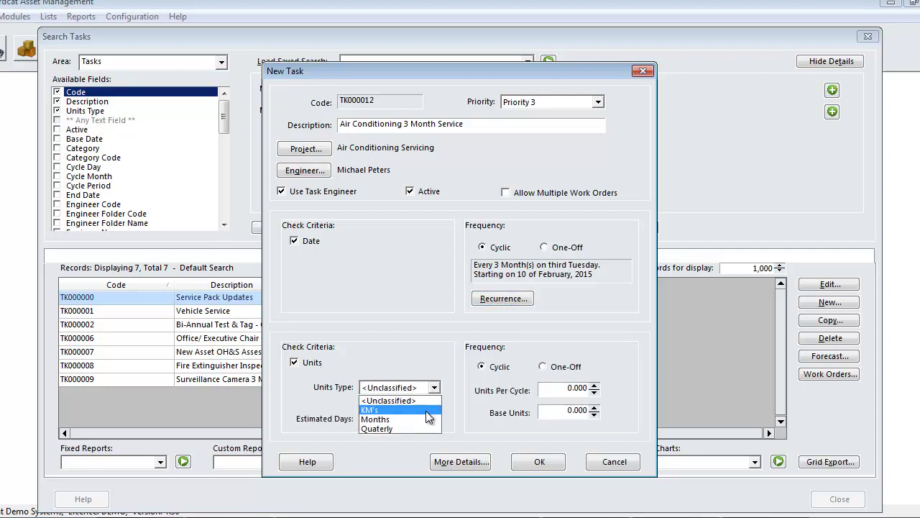
click(426, 410)
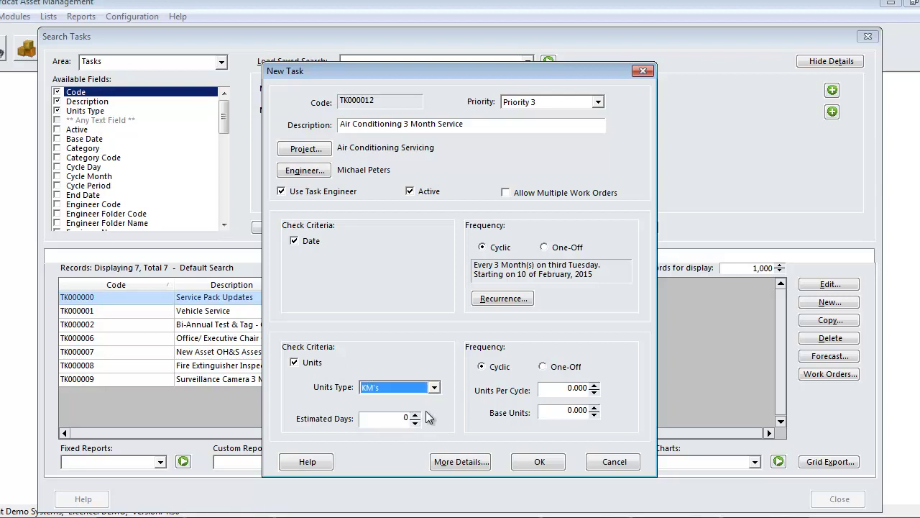
click(548, 391)
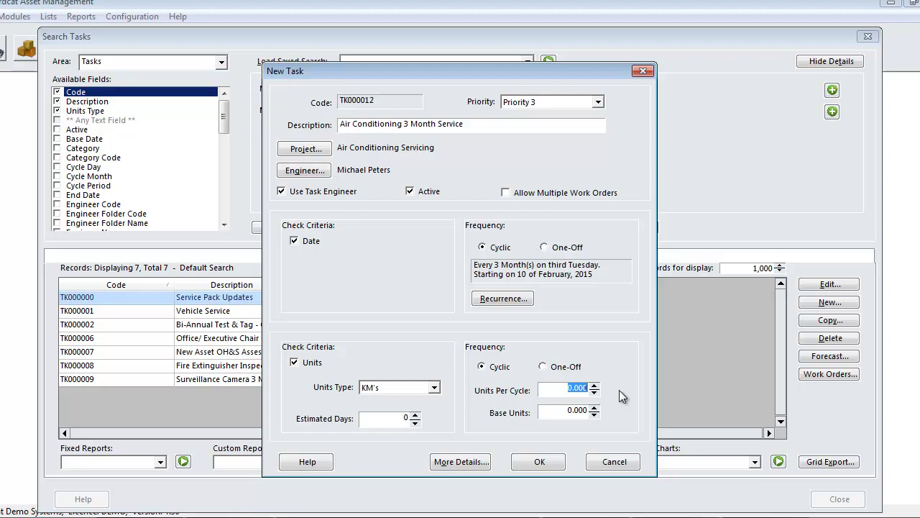
click(308, 364)
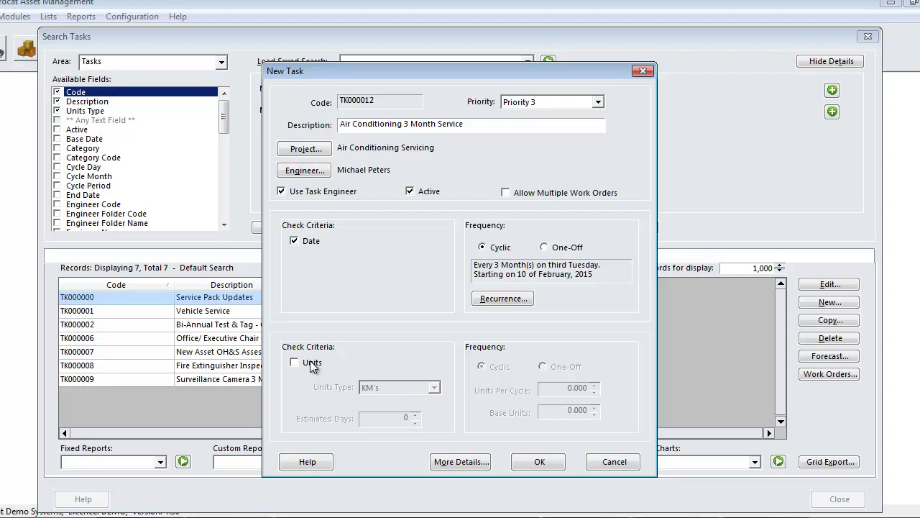
click(461, 463)
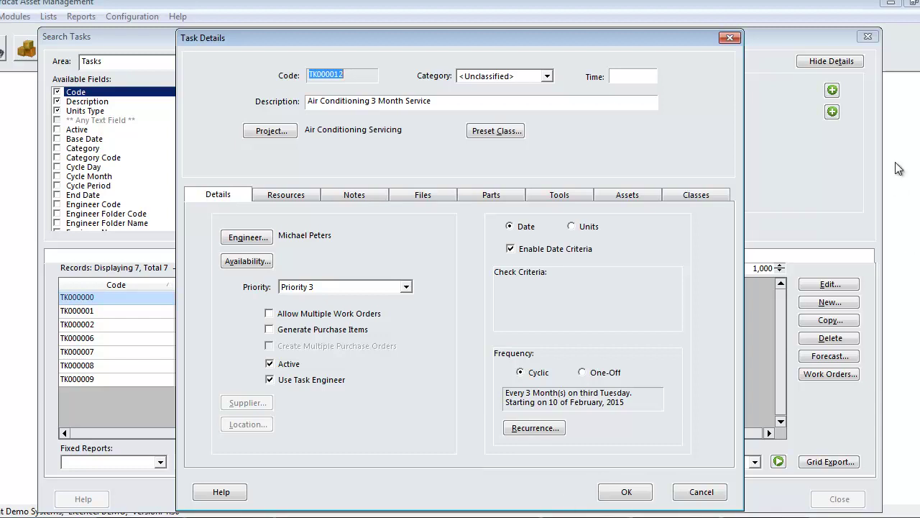
- Keep the category <Unclassified>, set the task time to 10:00, leaving Preset Class unchosen
click(545, 76)
click(496, 89)
click(637, 75)
text(10:00)
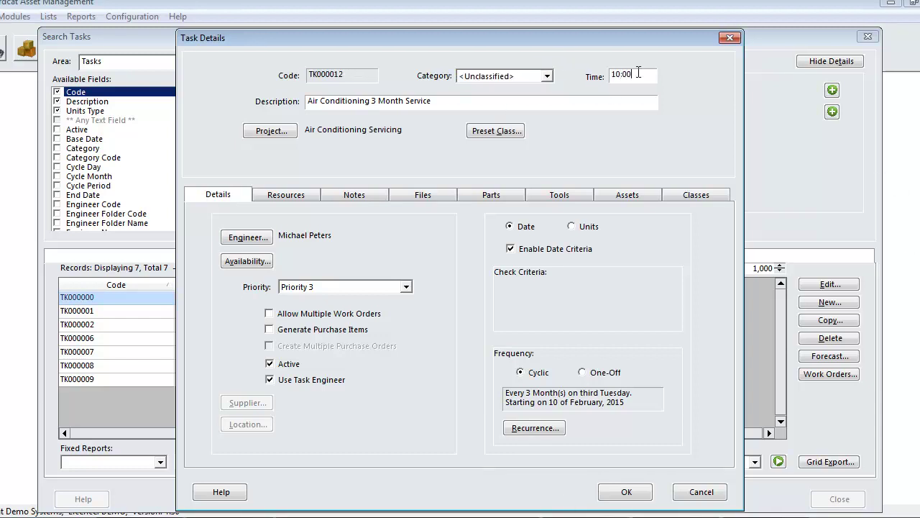
key(Tab)
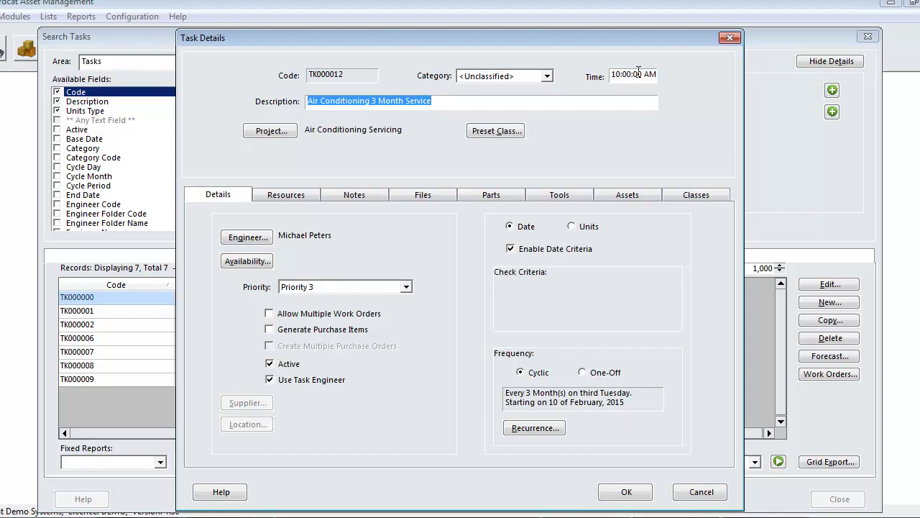
click(503, 134)
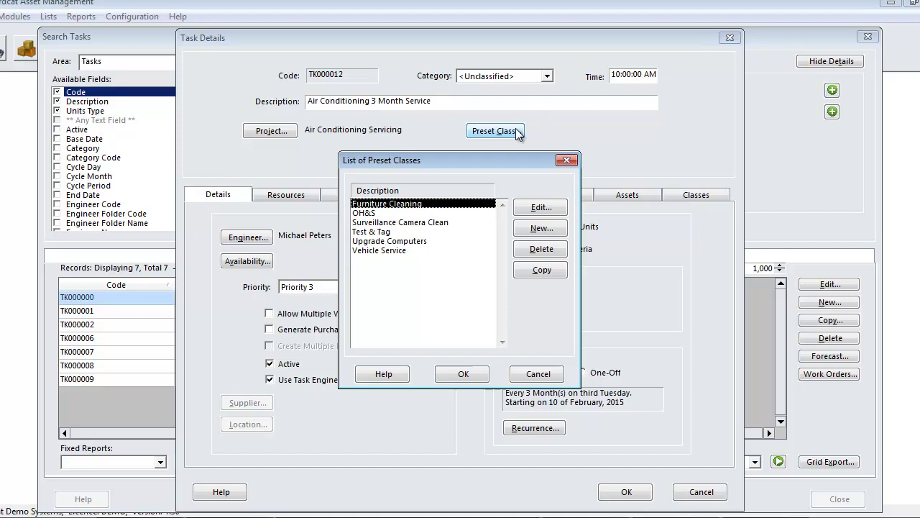
key(Escape)
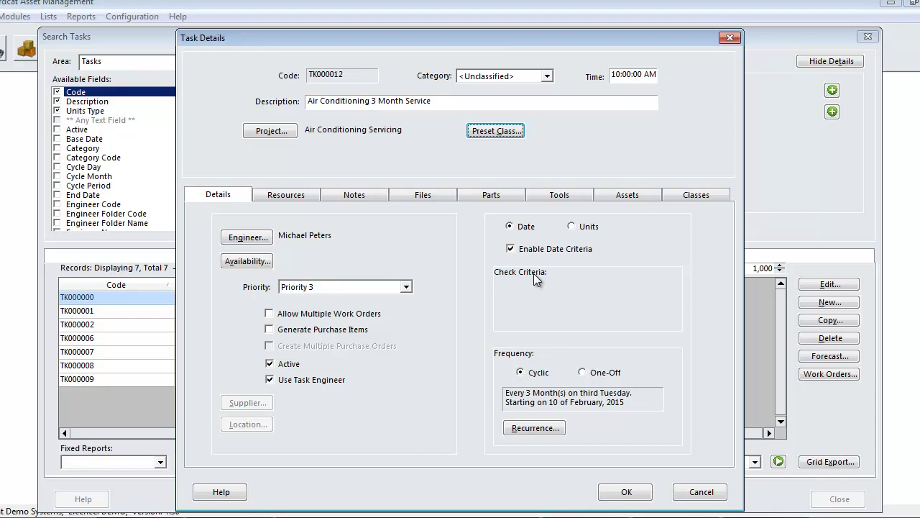
- Apply Standard Work Hours as the availability and review its details
click(248, 261)
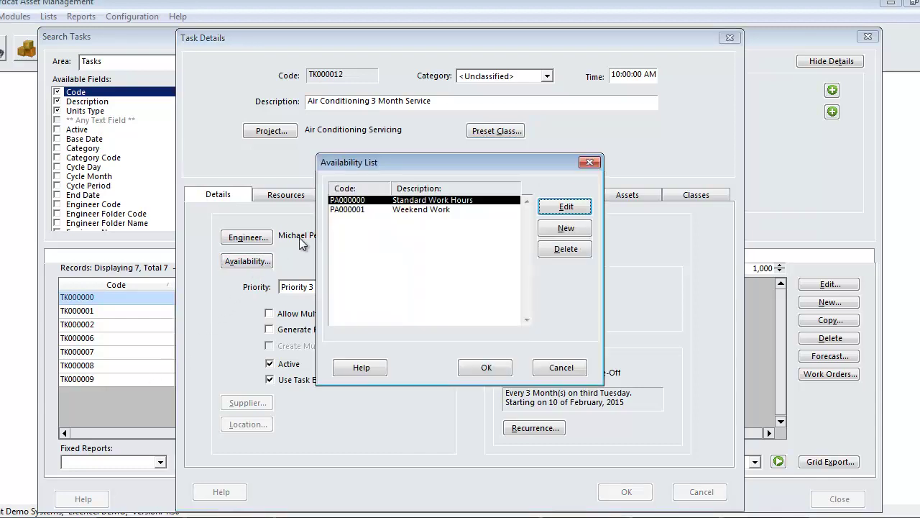
click(487, 367)
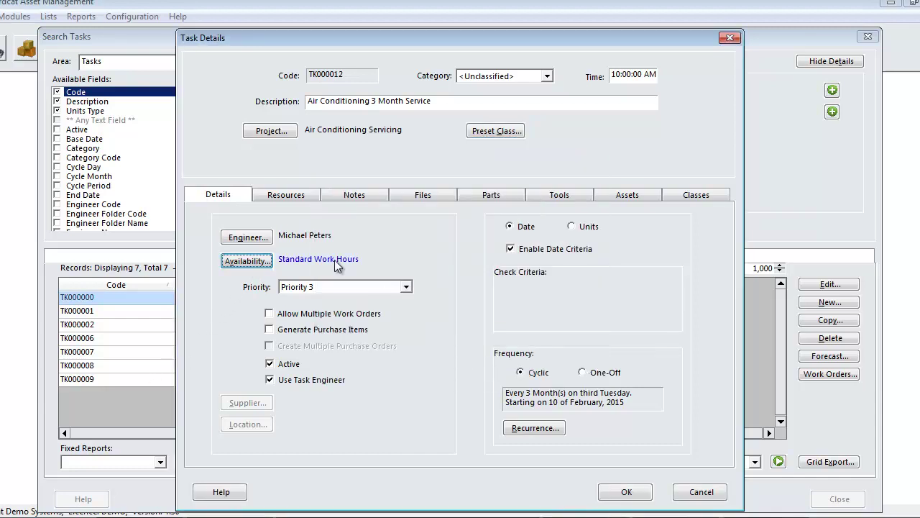
click(335, 266)
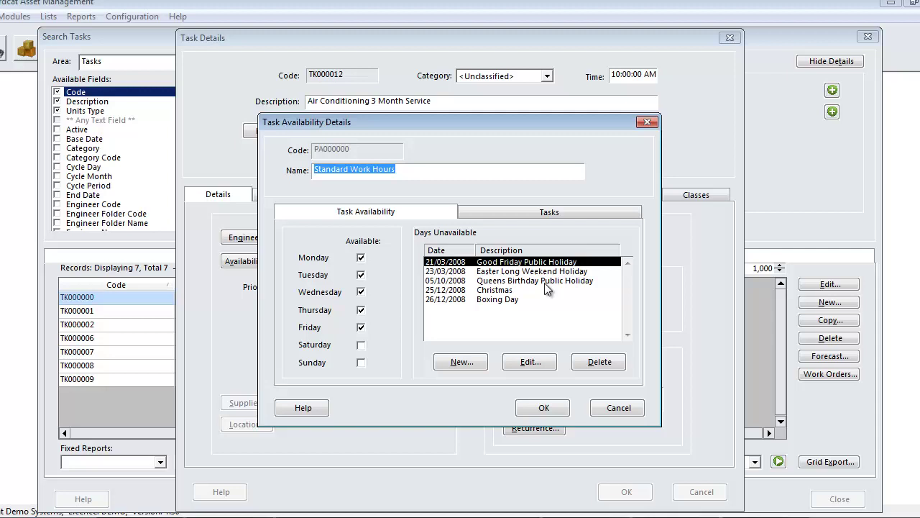
click(544, 408)
- On the Resources tab, enter 2 hours, $356.00 labour cost and 1 person
click(301, 196)
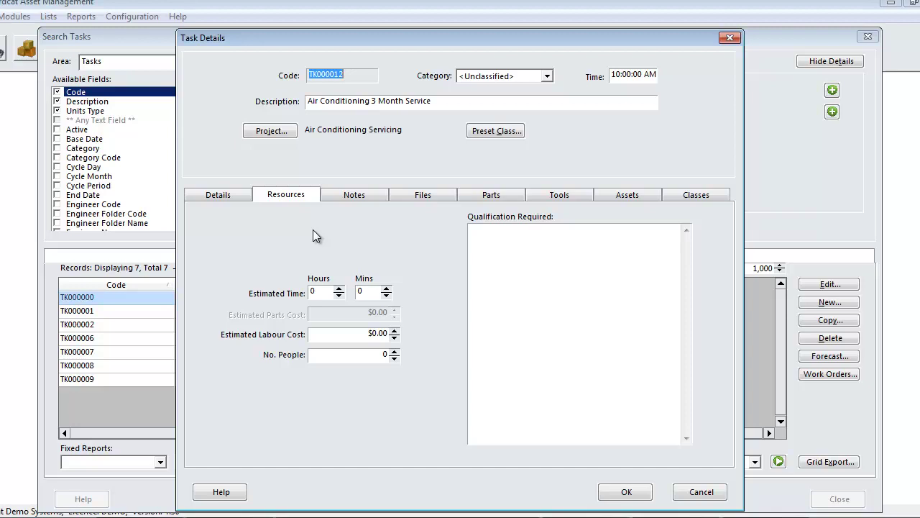
click(316, 292)
text(2)
text(3560)
key(BackSpace)
key(Tab)
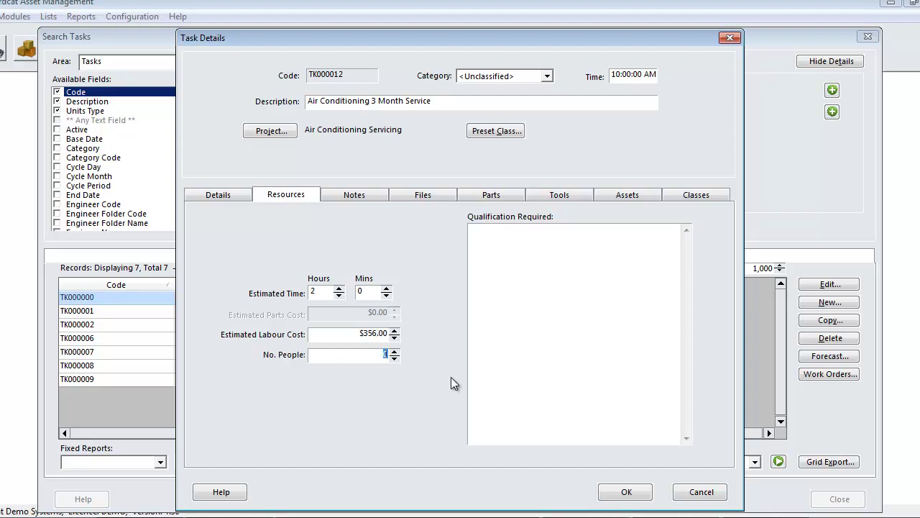
text(1)
click(539, 280)
- Apply the 3 Month Service service notes, then view the task's Files page
click(330, 196)
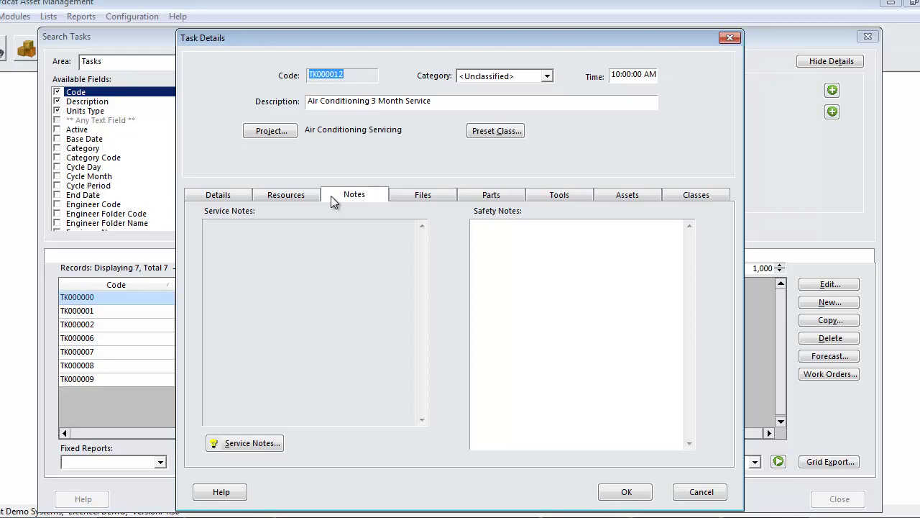
click(248, 443)
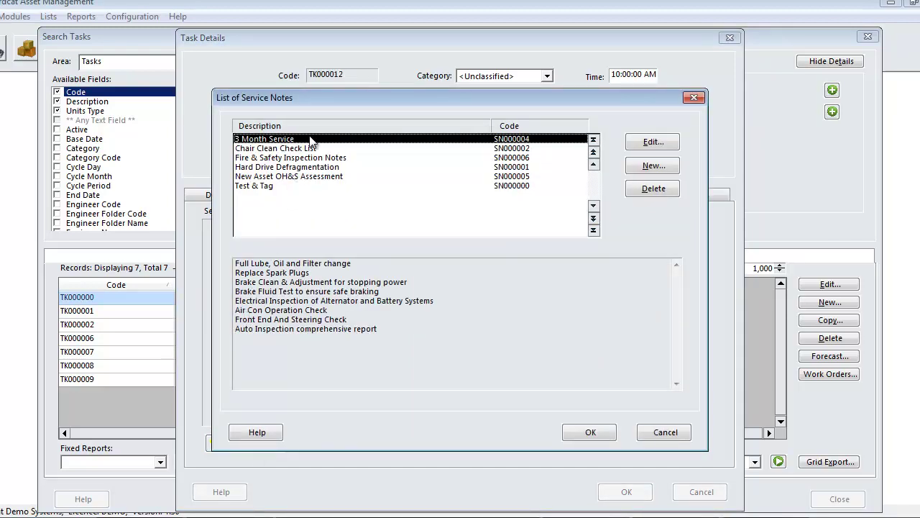
click(589, 432)
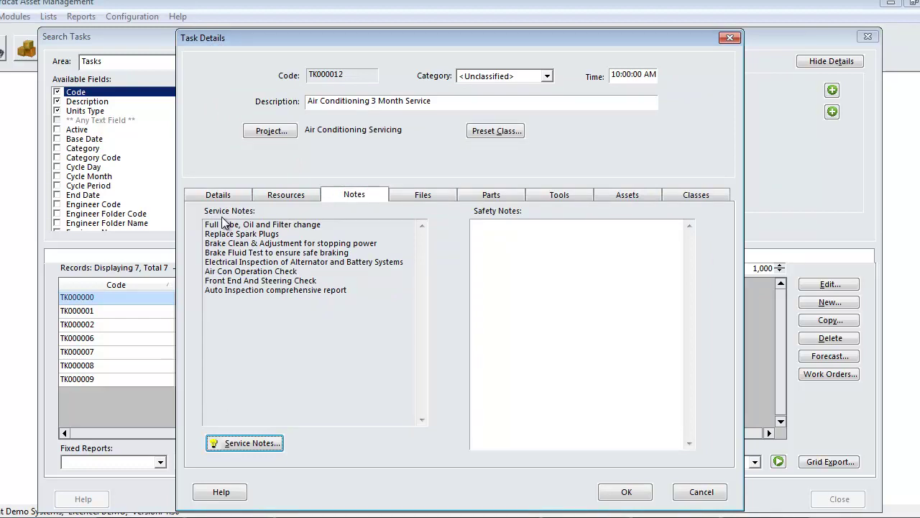
click(440, 196)
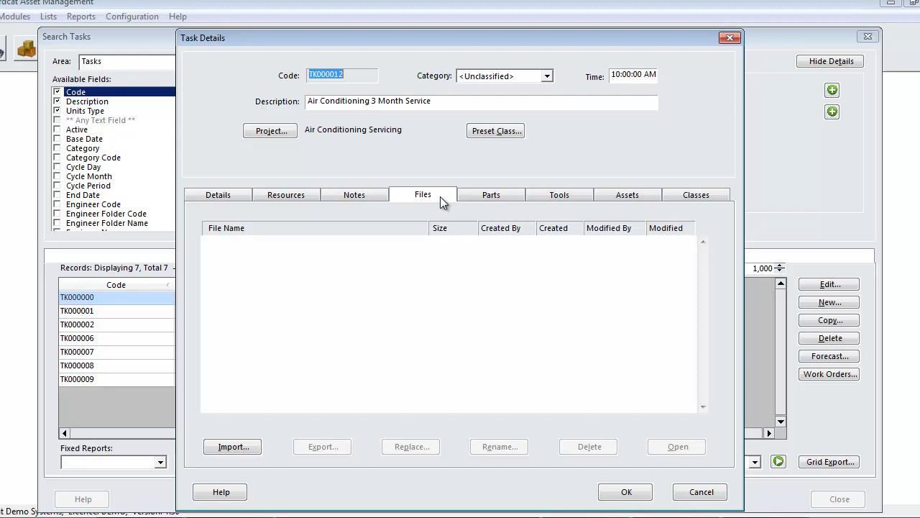
- Show TK000012's Parts page, which lists no required parts and 0 quantity used
click(508, 197)
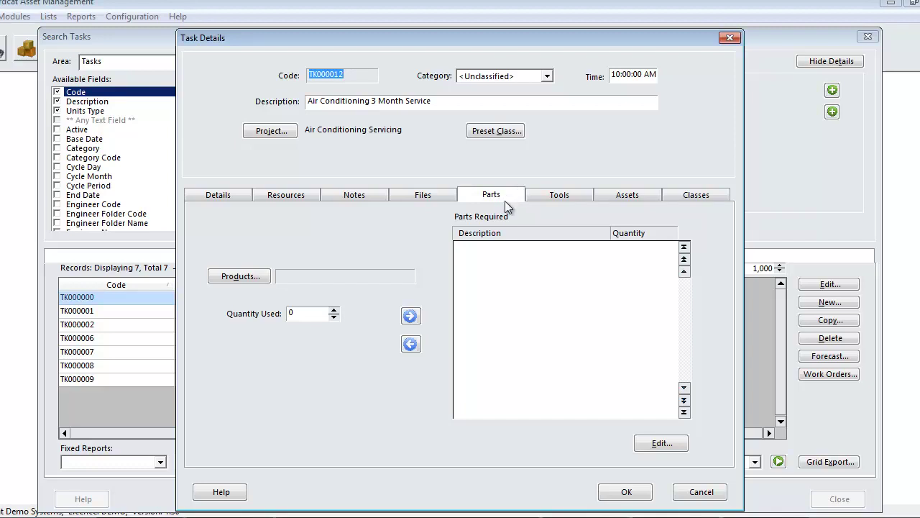
- Check the task's Tools, then show its Classes page with ten unassigned maintenance classes
click(547, 199)
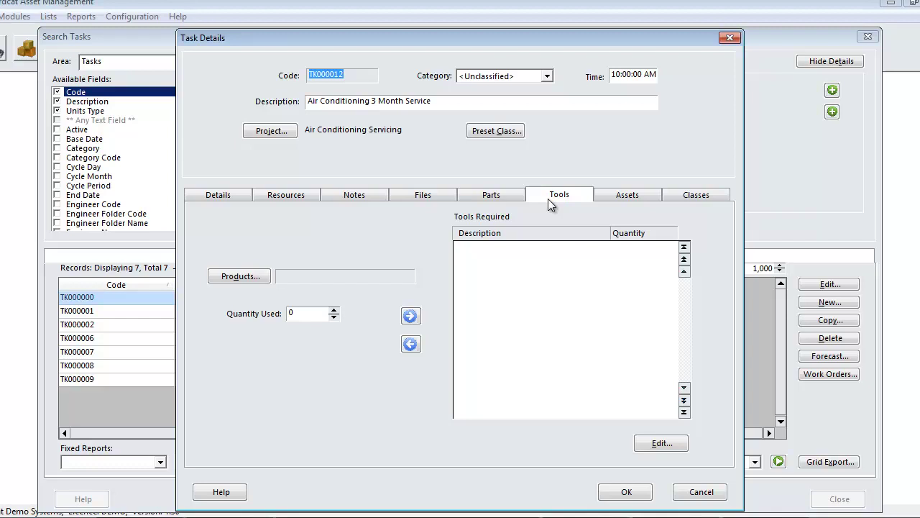
click(727, 192)
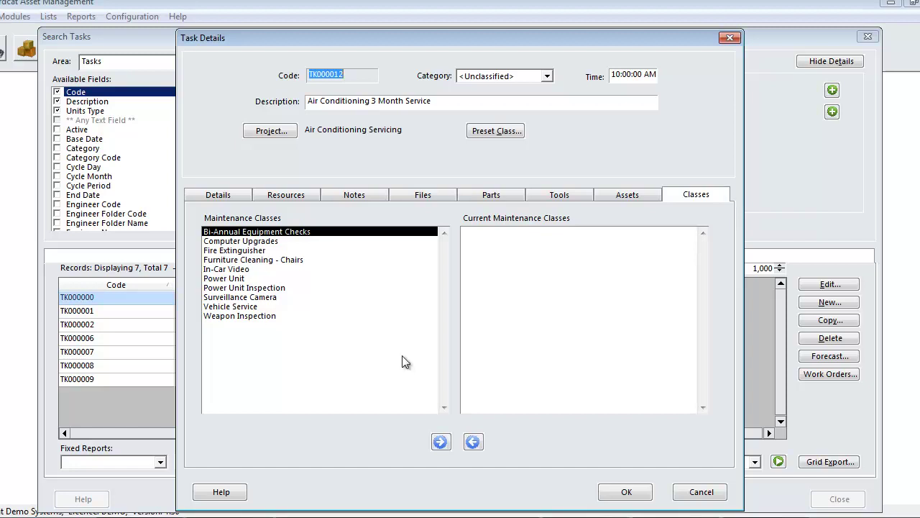
- Assign Bi-Annual Equipment Checks and add the IBM Thinkpad (AS000003) and Hardcat Asset Management (AS000015) assets
click(446, 445)
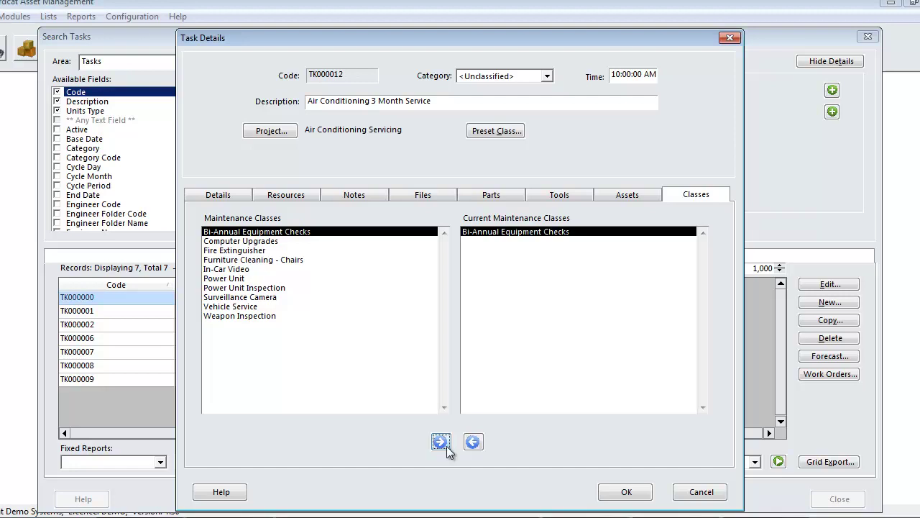
click(629, 194)
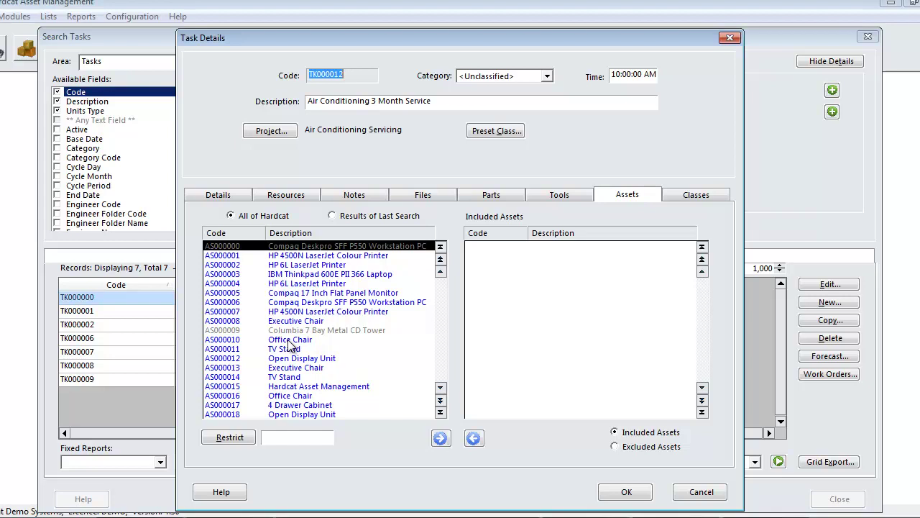
click(335, 275)
click(440, 438)
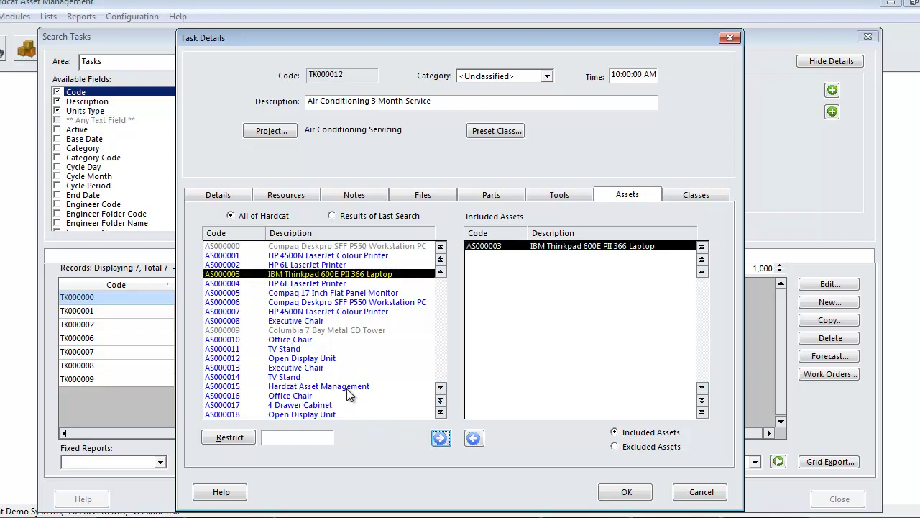
click(352, 386)
click(440, 439)
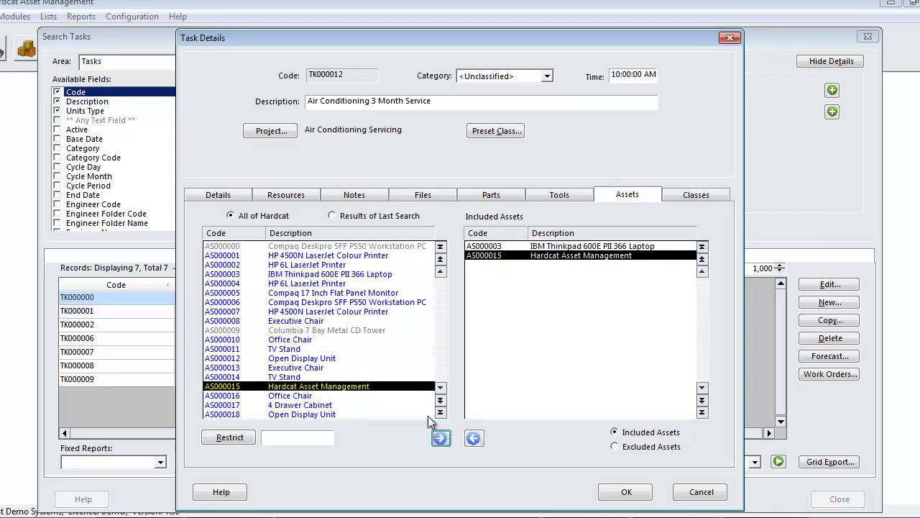
click(364, 216)
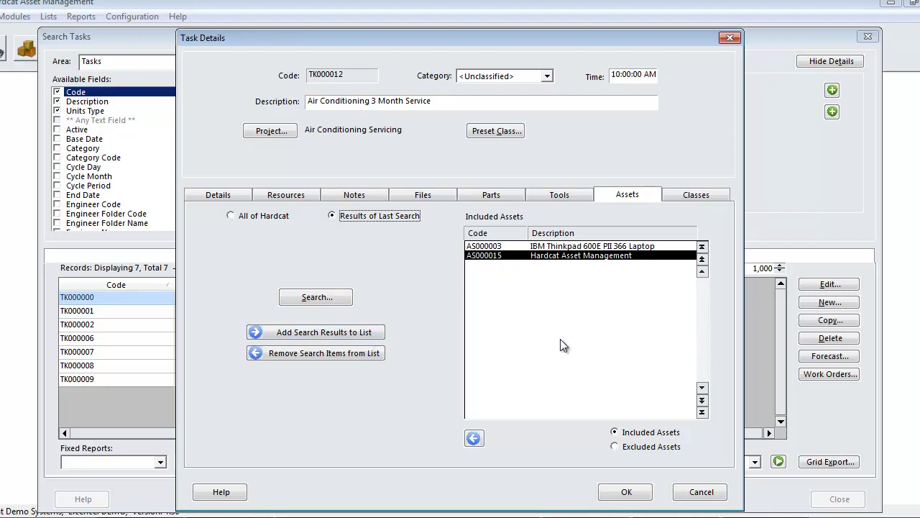
click(267, 217)
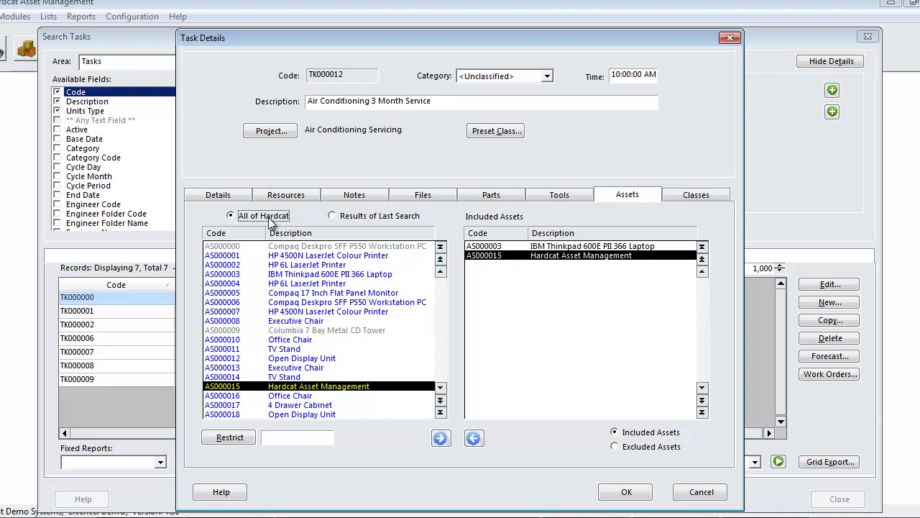
- Save TK000012 'Air Conditioning 3 Month Service', bringing the Search Tasks list to 8 tasks
click(647, 496)
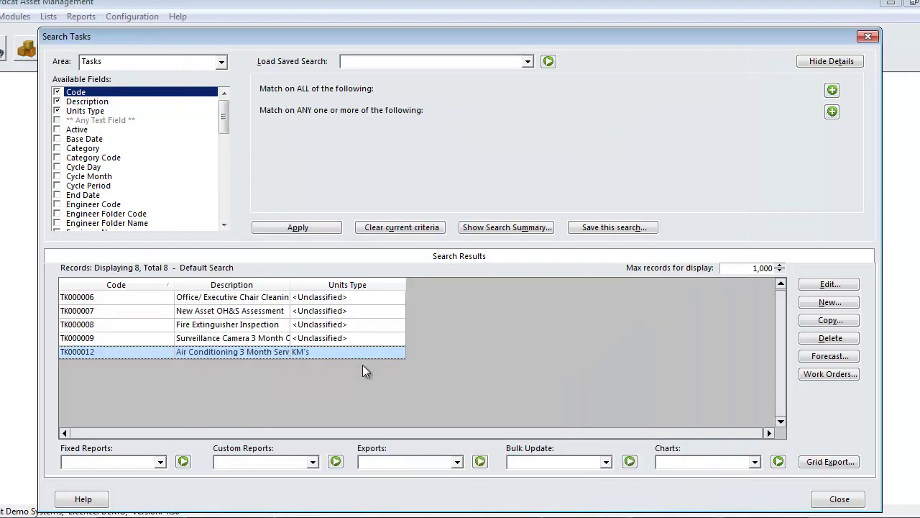